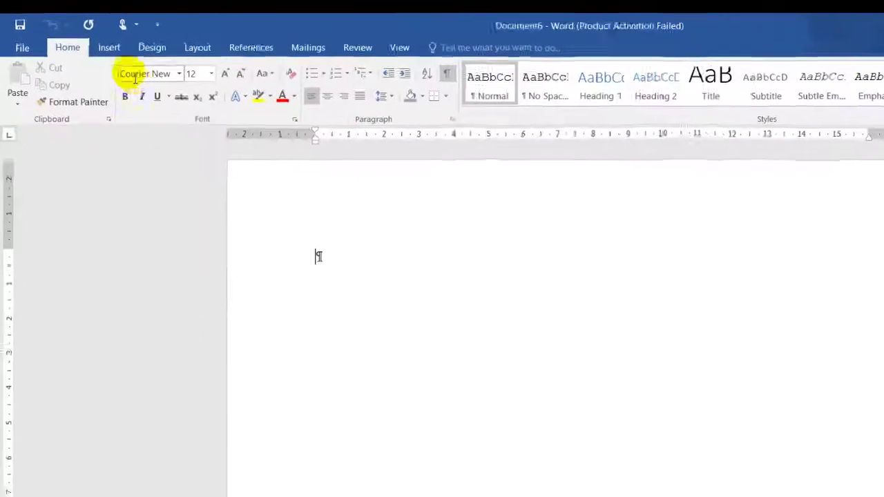
Insert a table with 3 columns and 4 rows at the start of the document
left_click(157, 71)
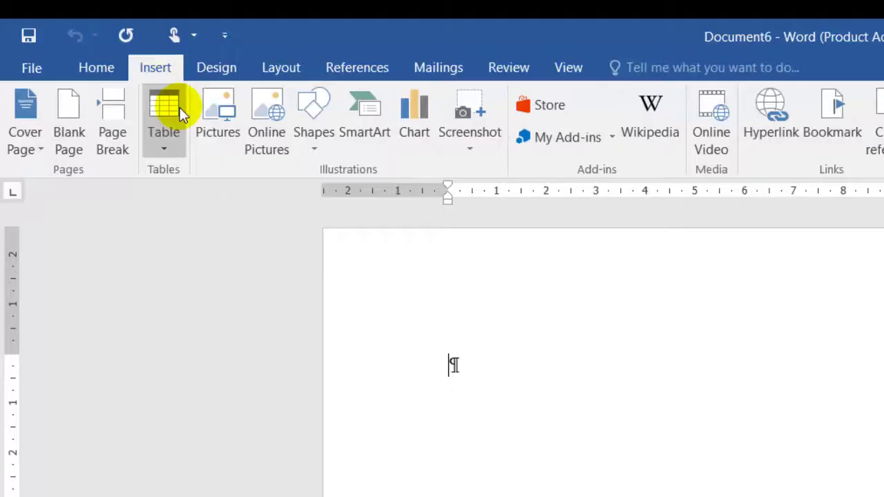
left_click(167, 150)
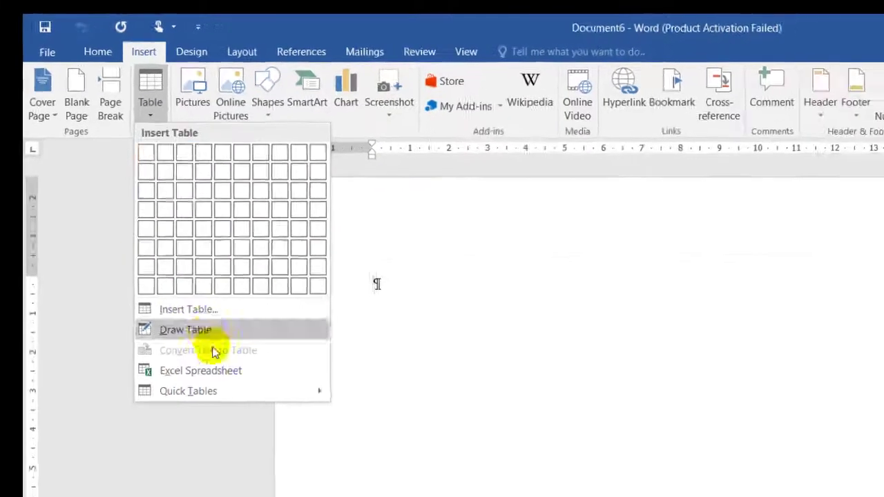
left_click(232, 361)
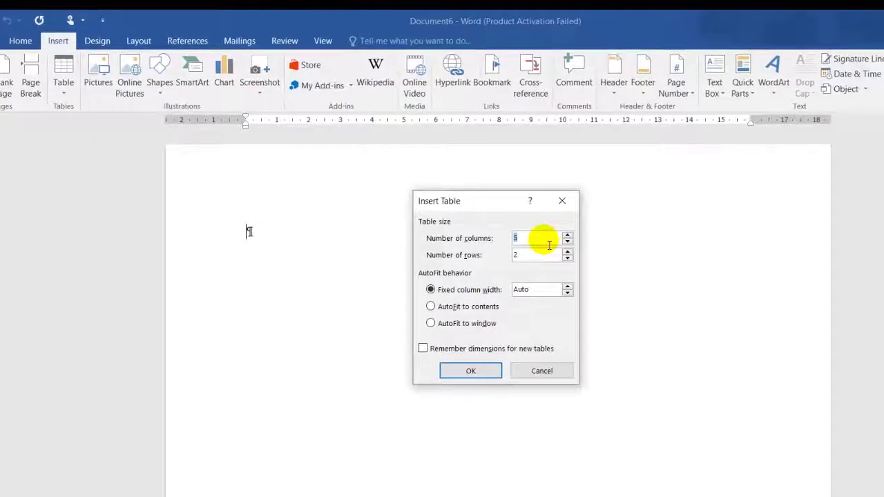
type("3")
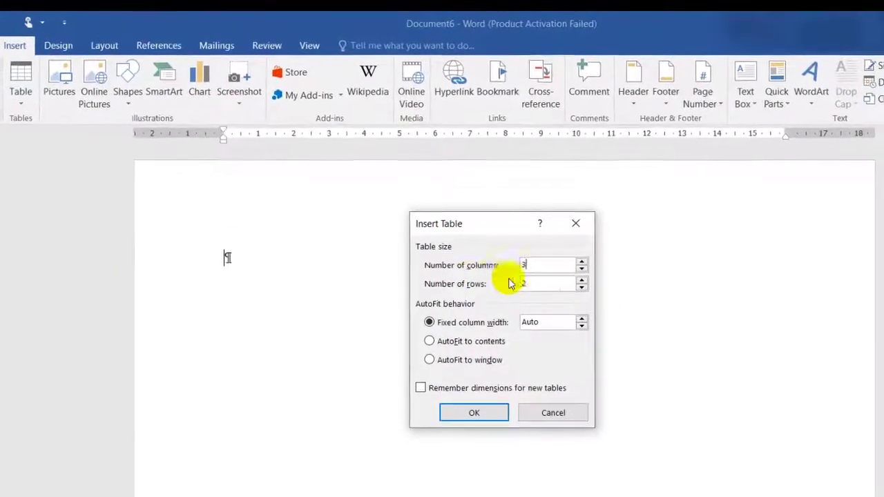
key("Tab")
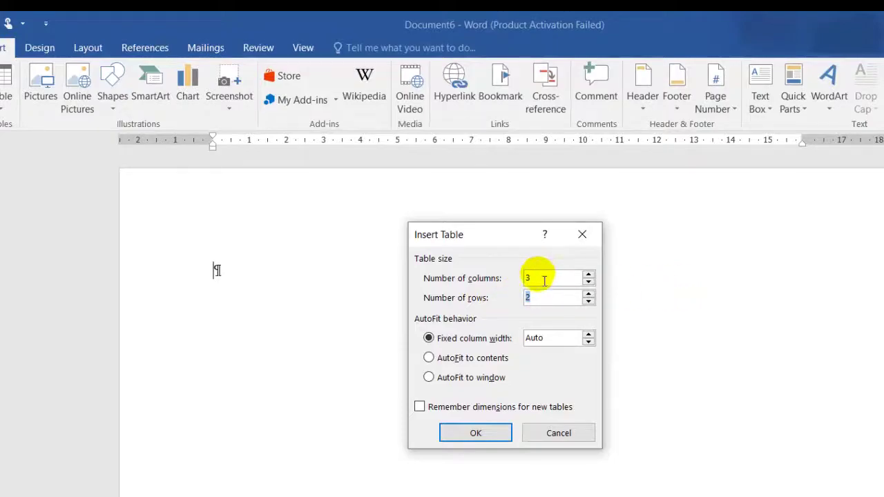
left_click(486, 430)
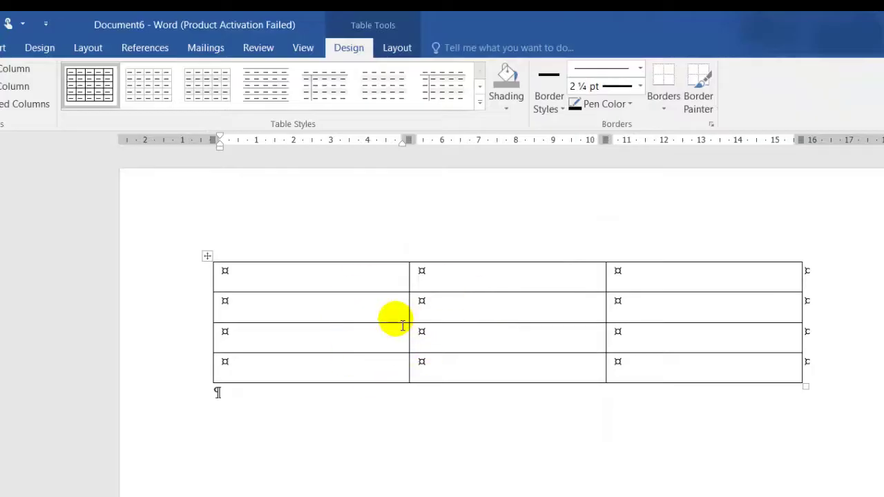
left_click(361, 402)
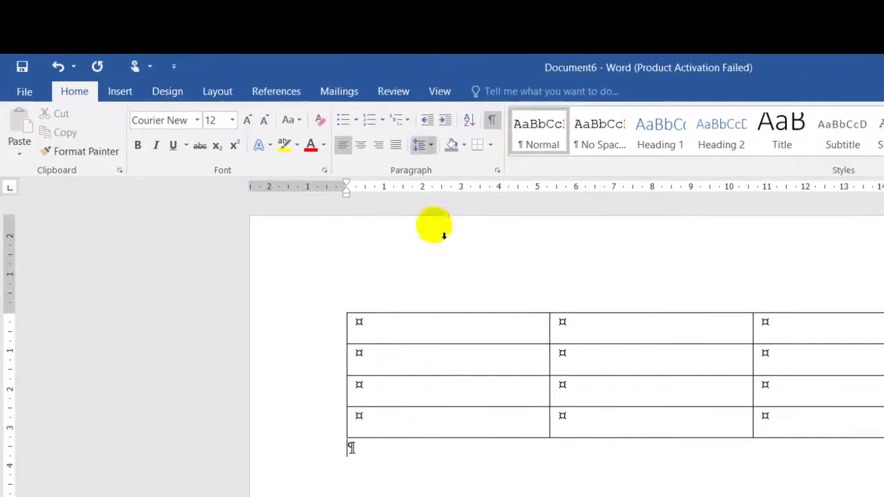
Merge the first row's three cells and fill the first three rows with Training; Moderate, 4km, Walking; Hard, 7km, Brisk Walk
left_click(439, 331)
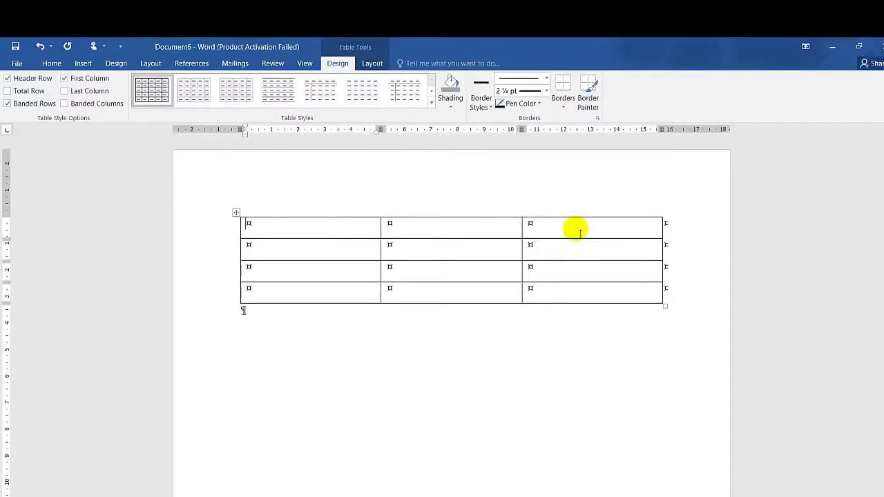
left_click_drag(581, 233, 300, 232)
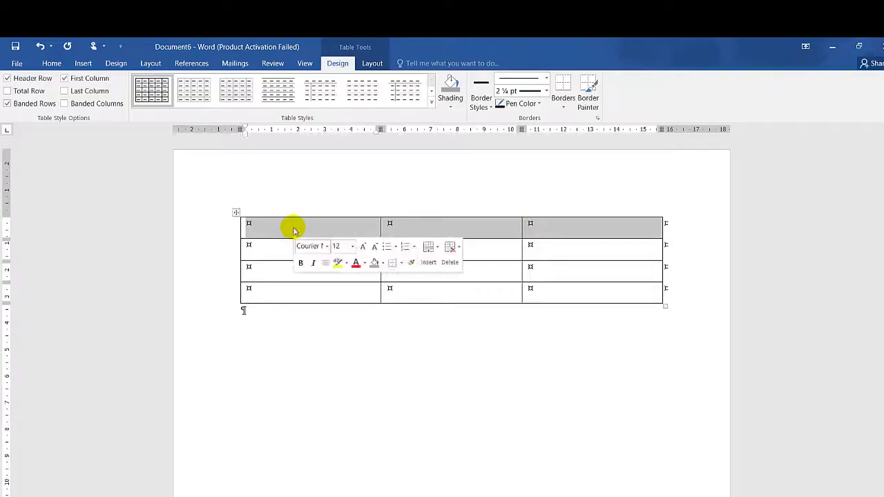
left_click(372, 64)
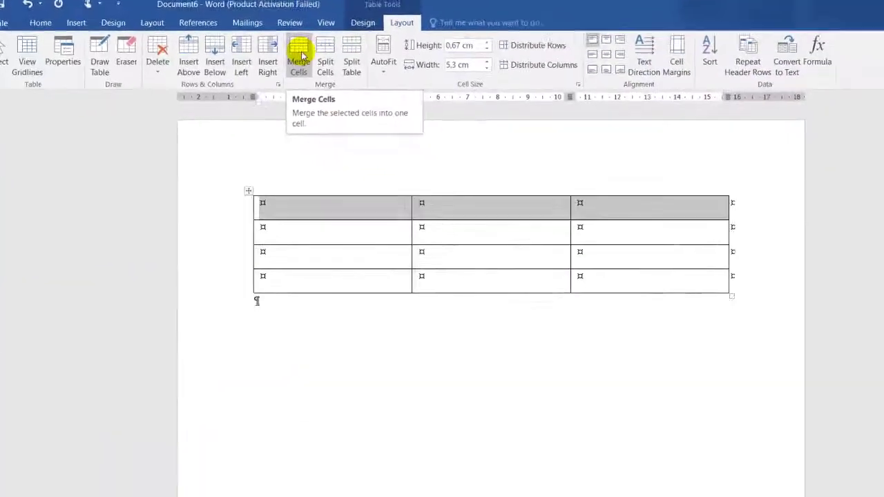
left_click(402, 107)
left_click(352, 203)
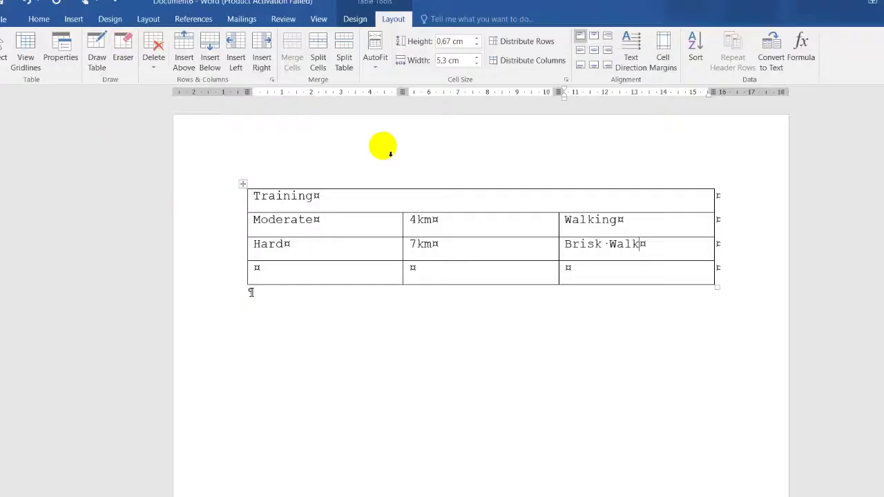
Make the Training heading bold, enlarge it to 16 pt and centre it in the merged cell
left_click_drag(289, 207, 256, 197)
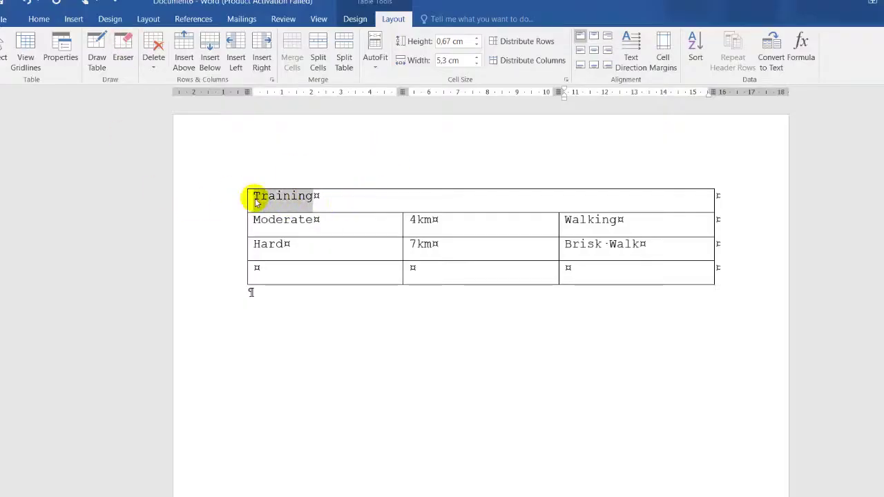
left_click(33, 18)
left_click(87, 59)
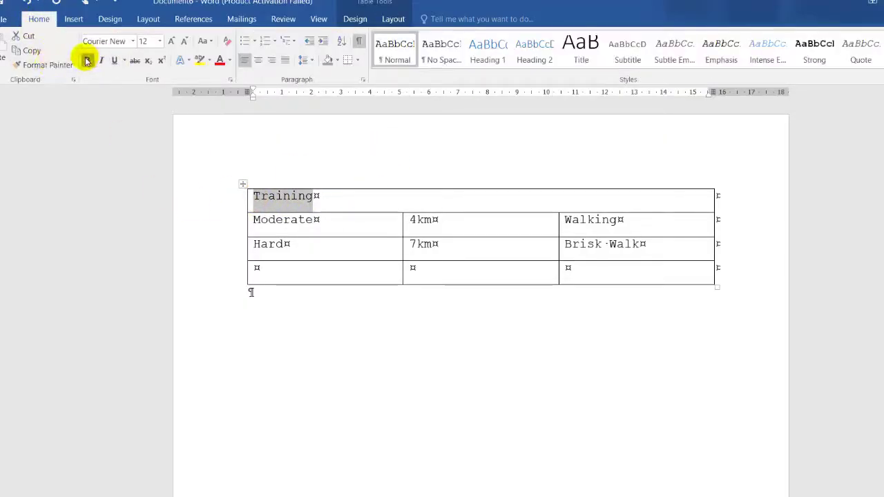
left_click(172, 44)
left_click(172, 44)
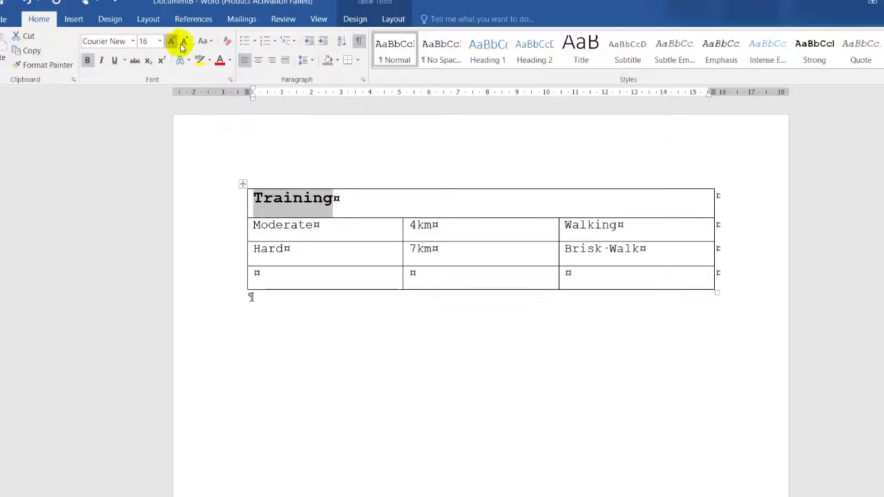
left_click(258, 63)
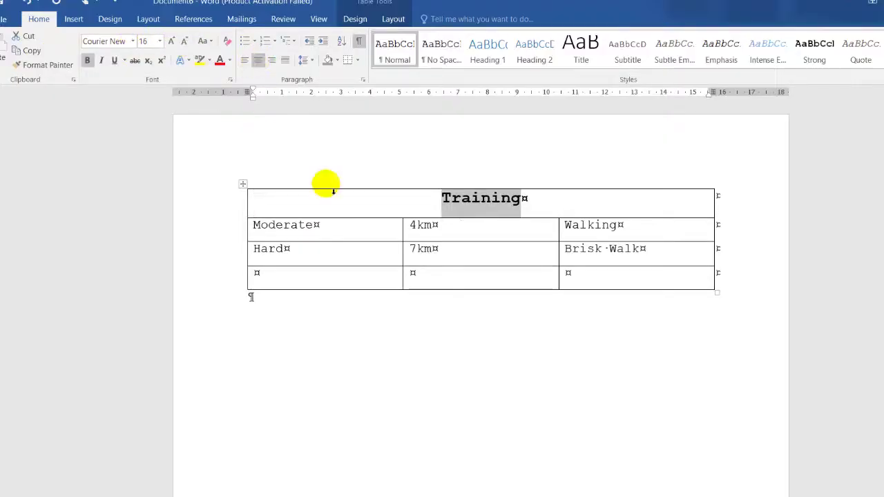
Shade the merged Training heading row with a medium gray theme color
left_click(552, 212)
key("shift+Left")
key("shift+Left")
key("shift+Left")
key("shift+Left")
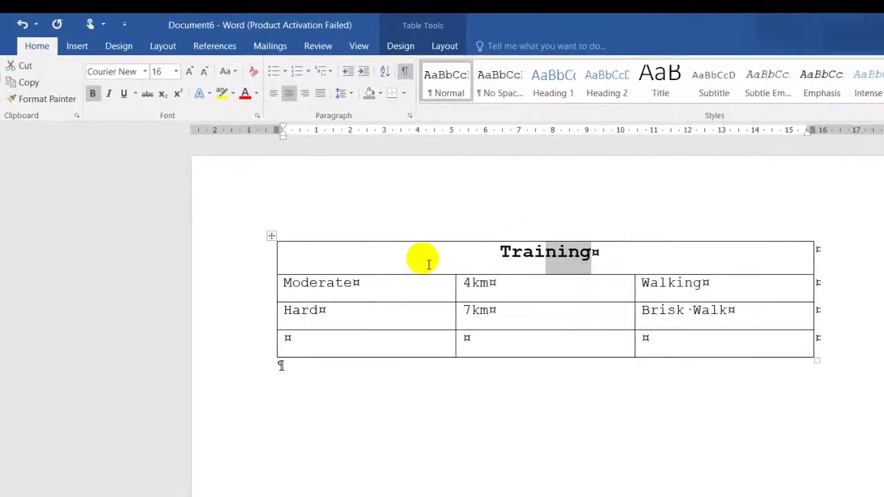
key("Home")
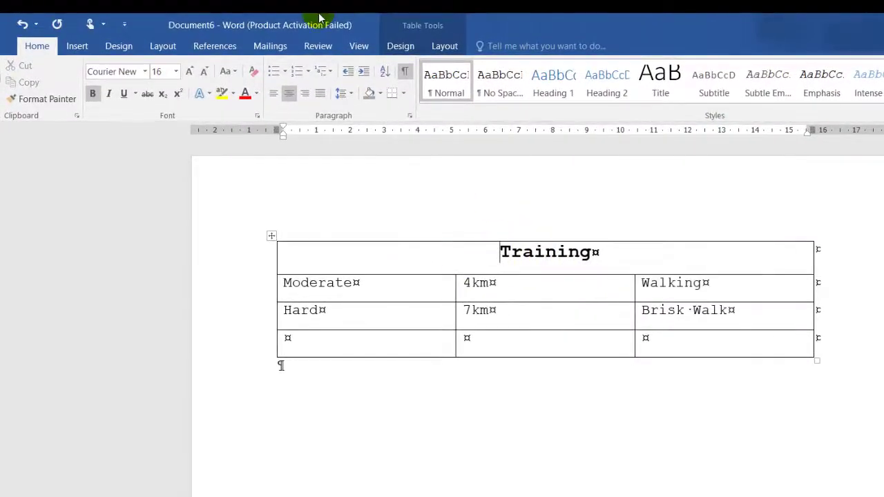
left_click(445, 47)
left_click(403, 45)
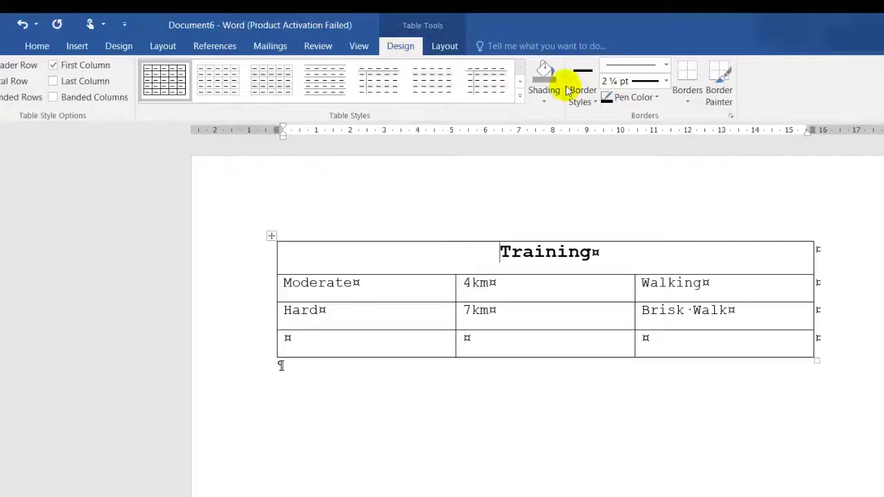
left_click(545, 102)
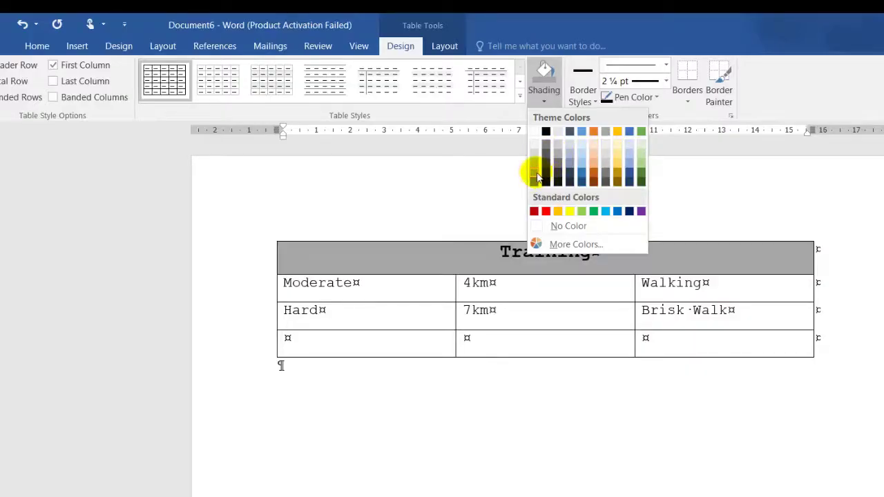
left_click(535, 178)
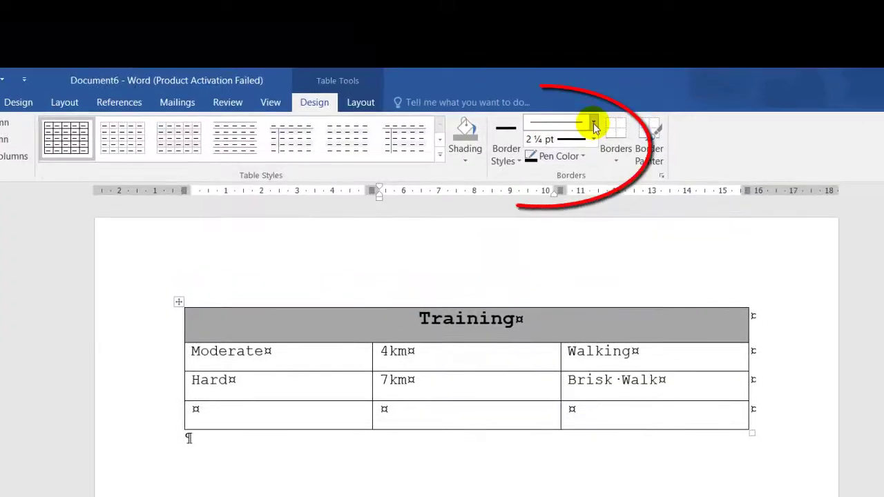
Paint a ½ pt double-line border along the table's outer edges with Border Painter
left_click(593, 124)
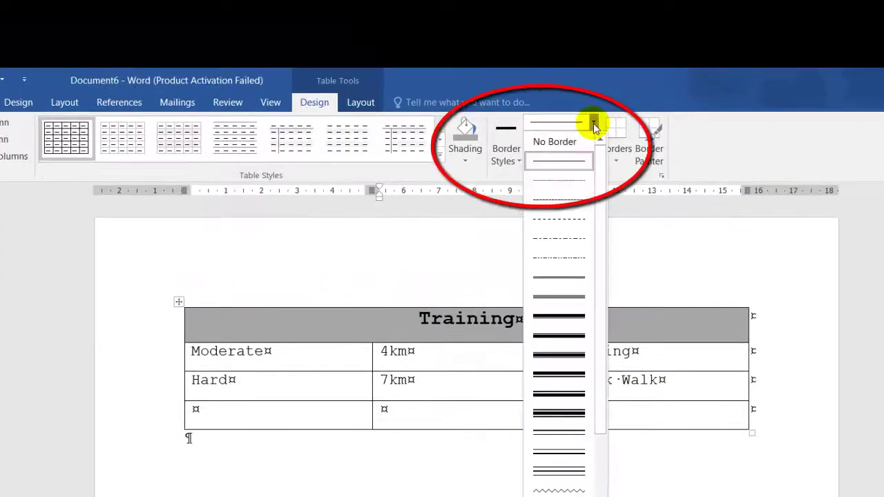
left_click(572, 297)
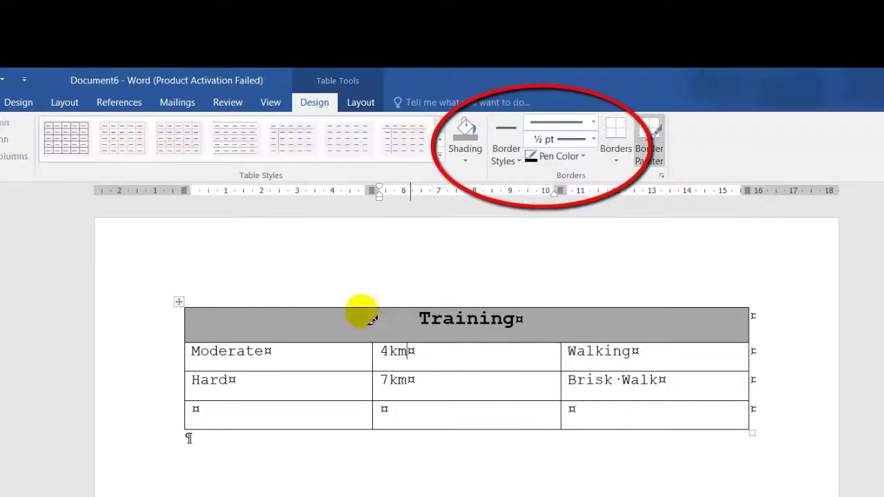
left_click(184, 325)
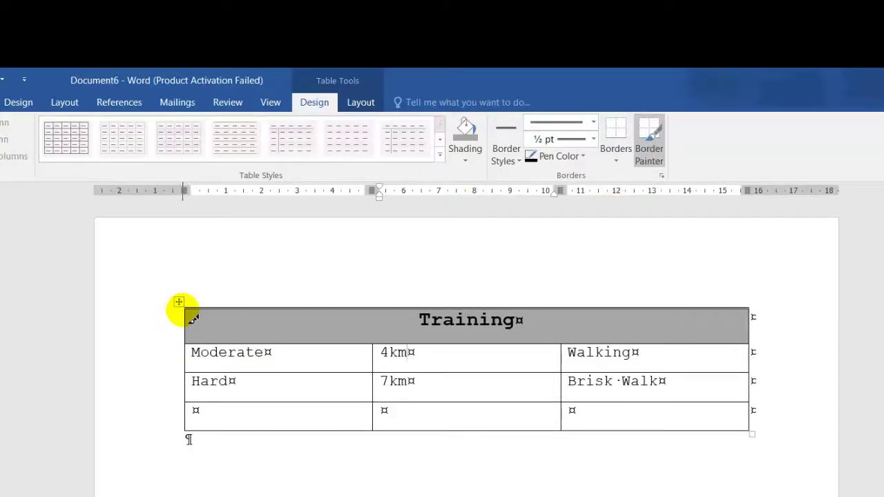
mouse_move(192, 318)
left_mouse_down()
mouse_move(184, 346)
mouse_move(201, 442)
mouse_move(428, 420)
mouse_move(622, 442)
mouse_move(777, 420)
mouse_move(754, 400)
mouse_move(754, 317)
left_mouse_up()
Paint the two inner vertical borders below the heading row with a single 1 ½ pt line
left_click(592, 123)
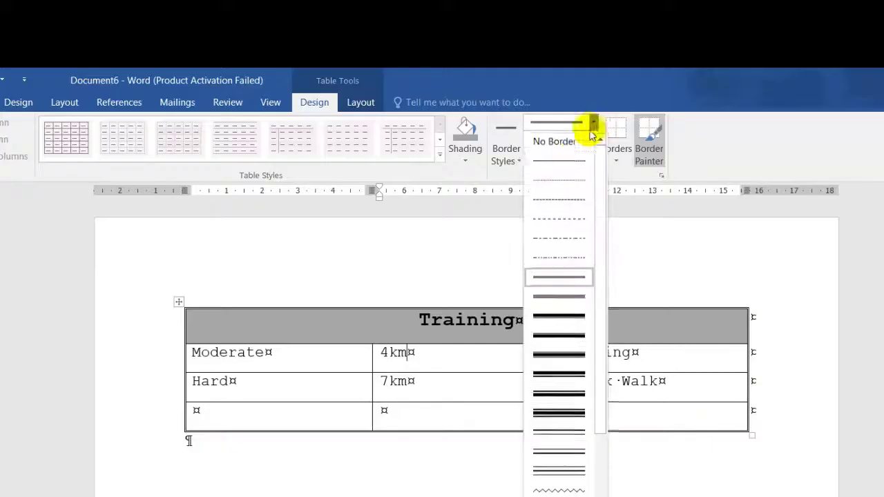
left_click(572, 163)
left_click(593, 141)
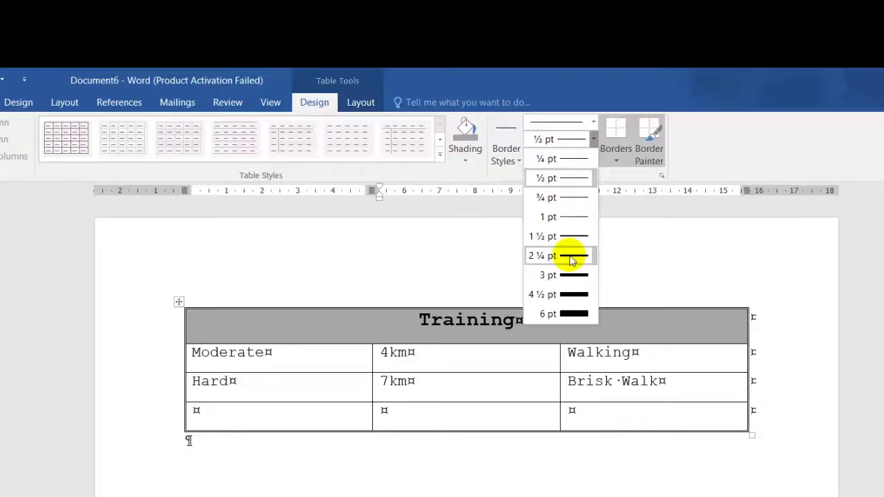
left_click(570, 236)
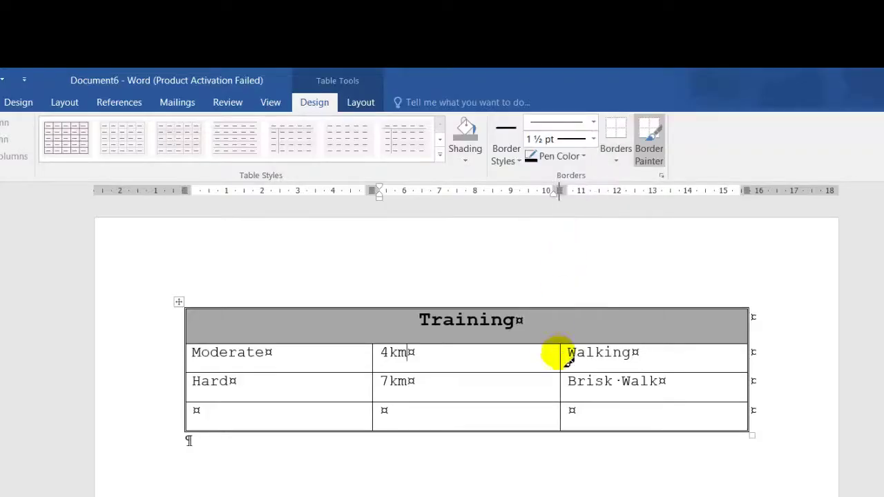
mouse_move(568, 353)
left_mouse_down()
mouse_move(572, 406)
mouse_move(563, 422)
left_mouse_up()
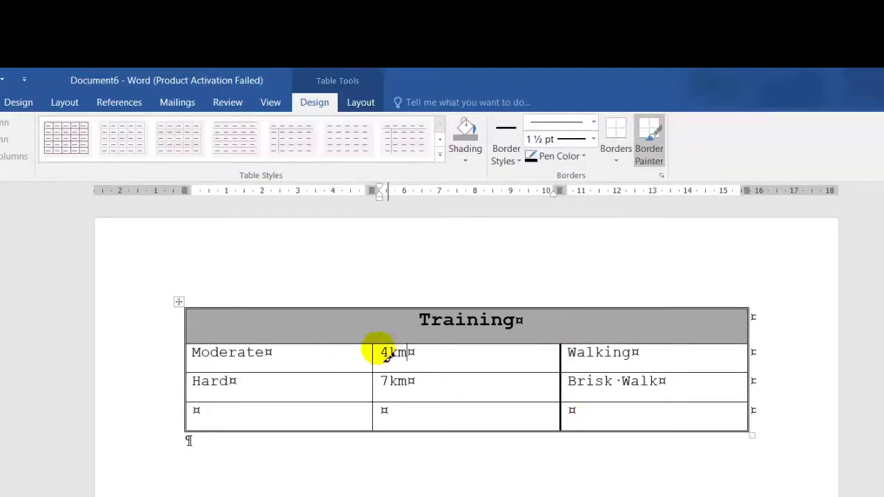
mouse_move(374, 356)
left_mouse_down()
mouse_move(371, 409)
mouse_move(384, 418)
left_mouse_up()
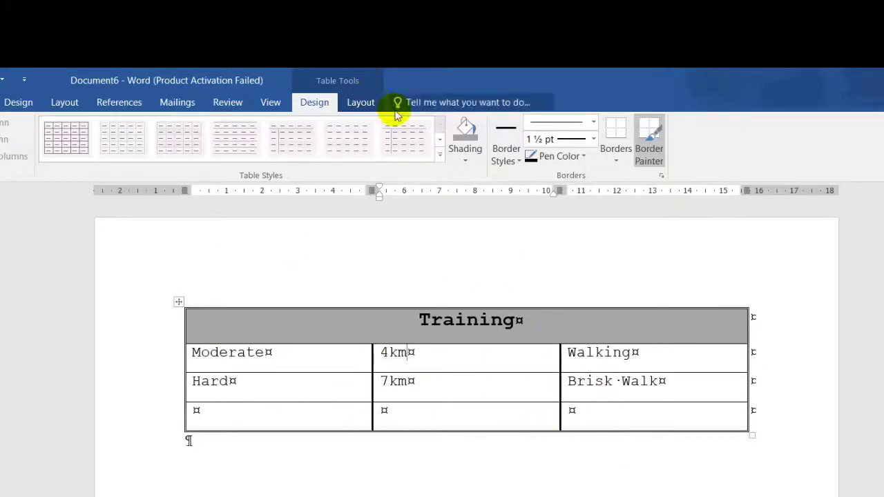
Set the height of all table rows to 1 cm
left_click(358, 105)
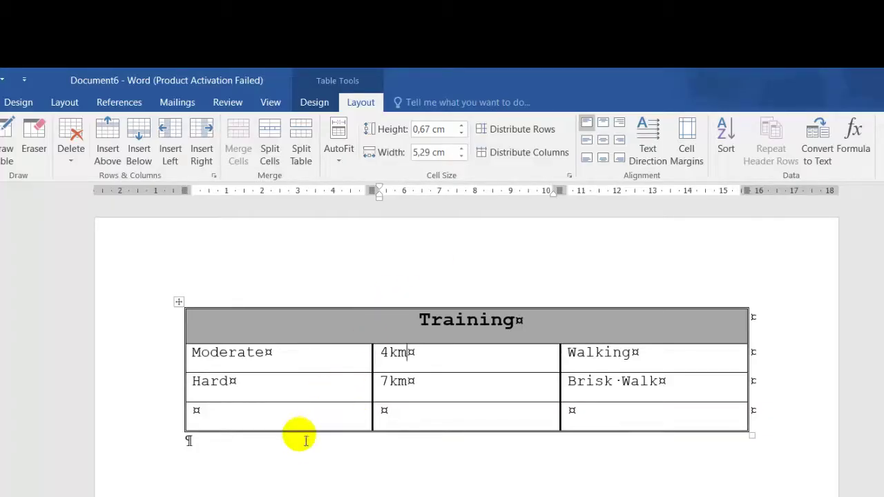
left_click_drag(310, 430, 302, 330)
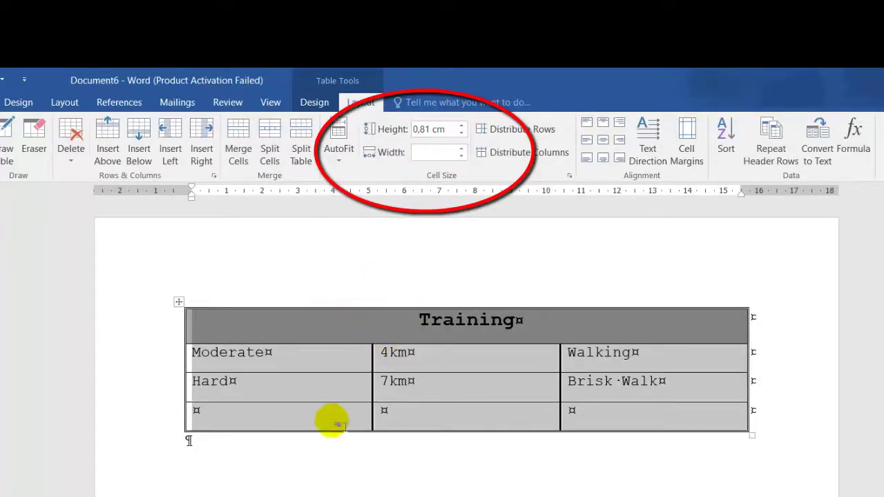
left_click_drag(332, 421, 332, 335)
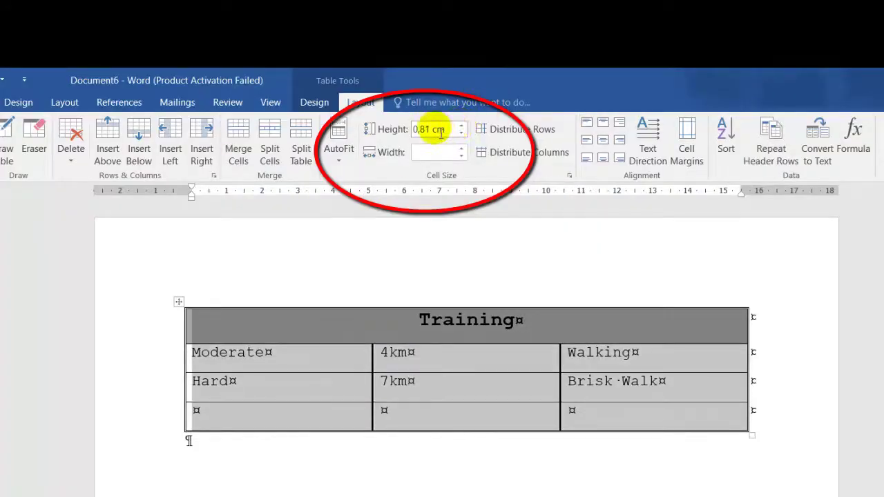
left_click(413, 131)
left_click_drag(413, 131, 432, 132)
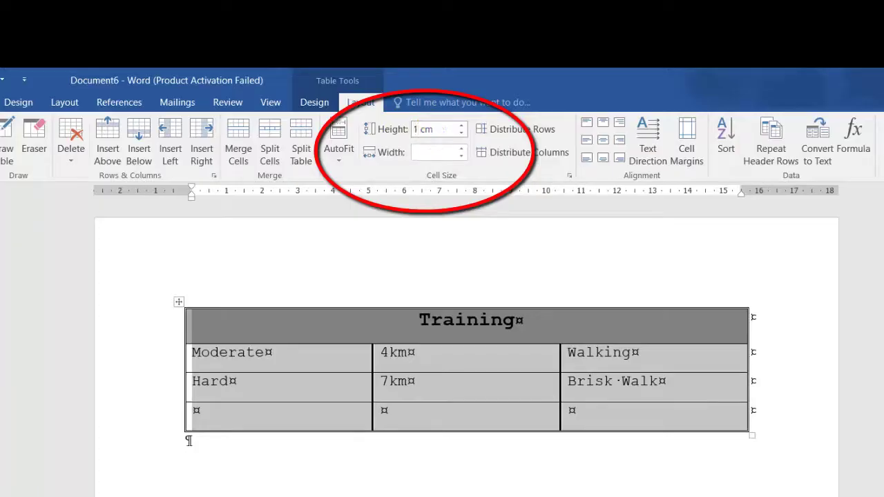
key("Return")
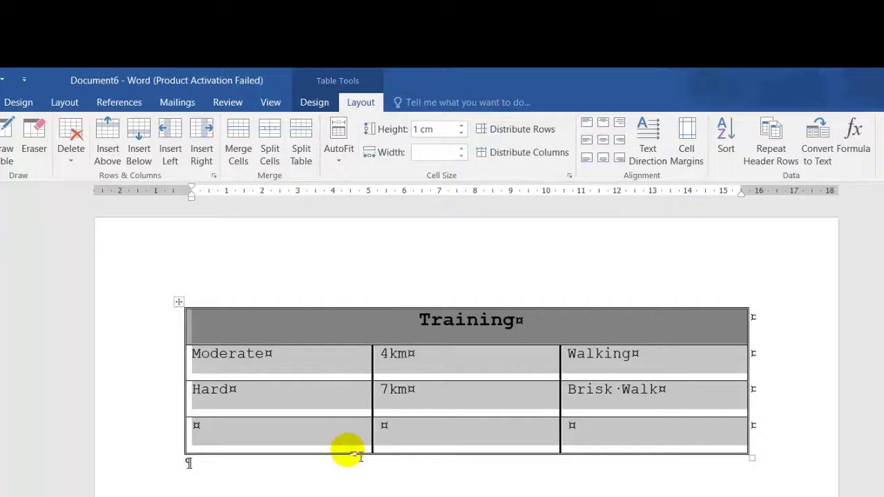
left_click(468, 431)
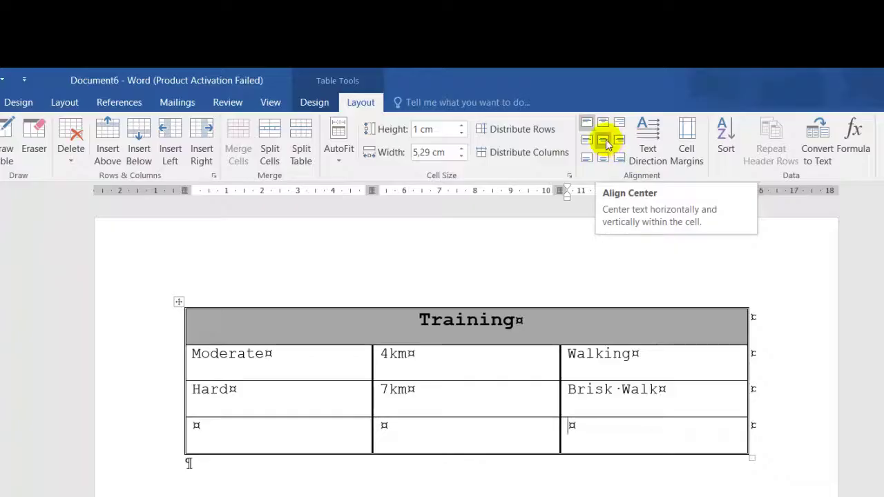
Centre the text horizontally and vertically in the cells of the heading row and the two filled rows below it
left_click_drag(687, 393, 335, 336)
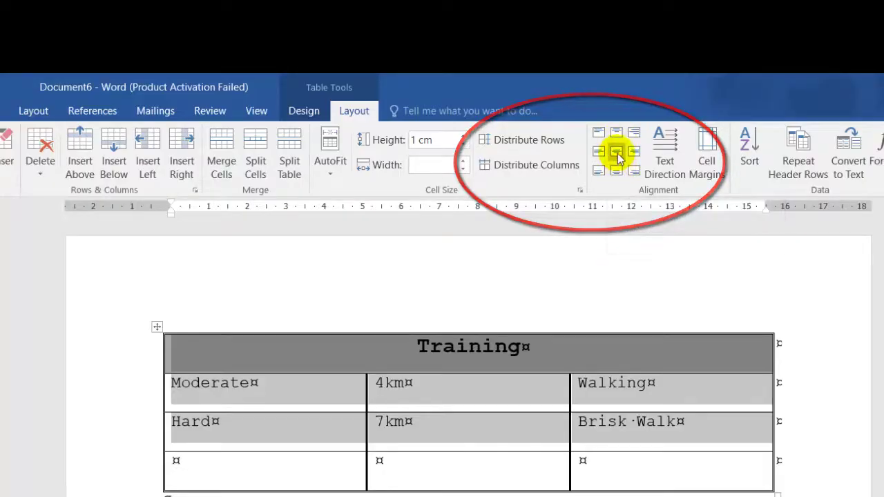
left_click(618, 156)
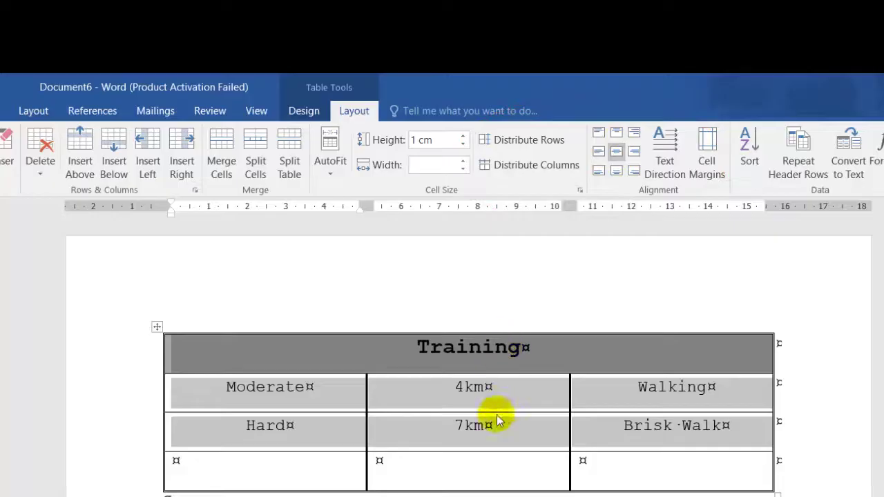
left_click(493, 458)
left_click_drag(608, 350, 382, 330)
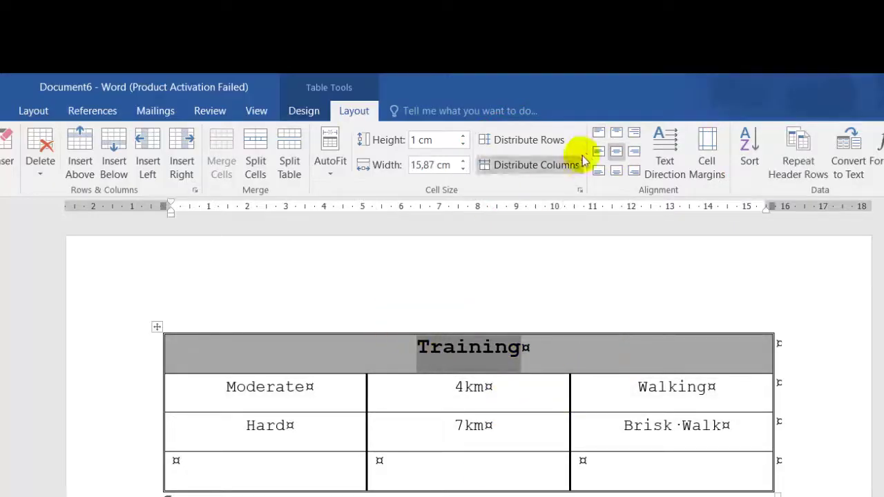
left_click(618, 150)
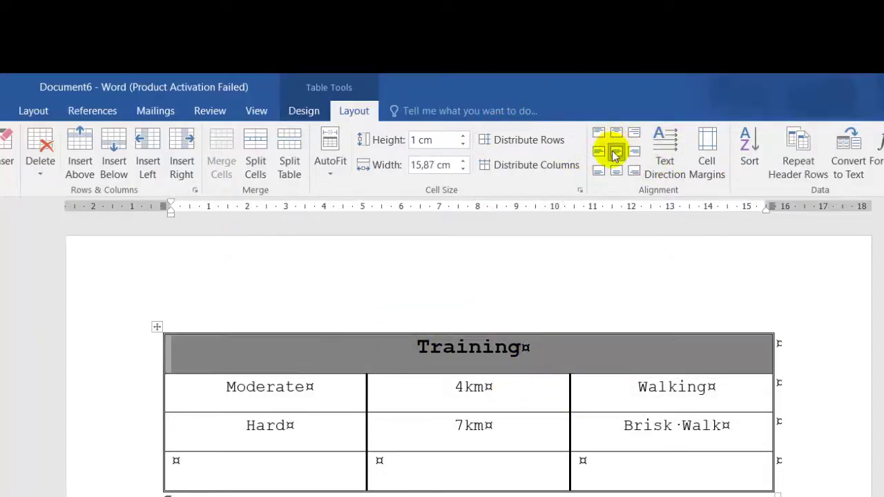
left_click(448, 477)
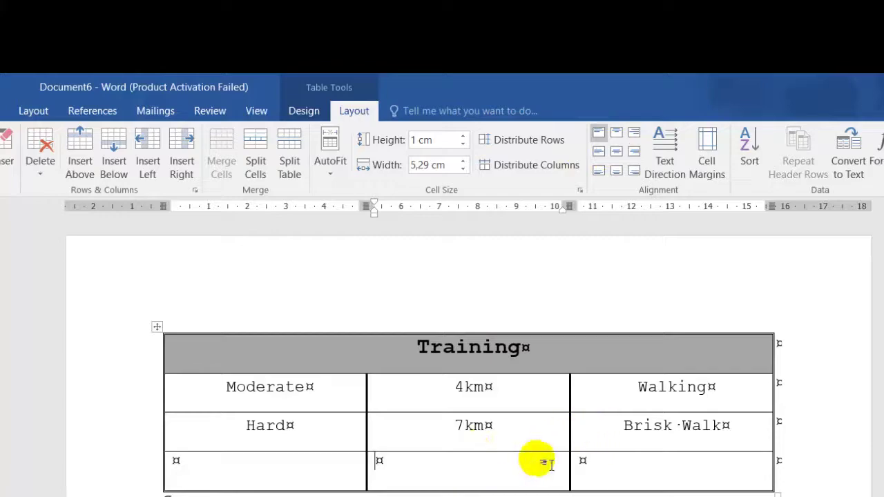